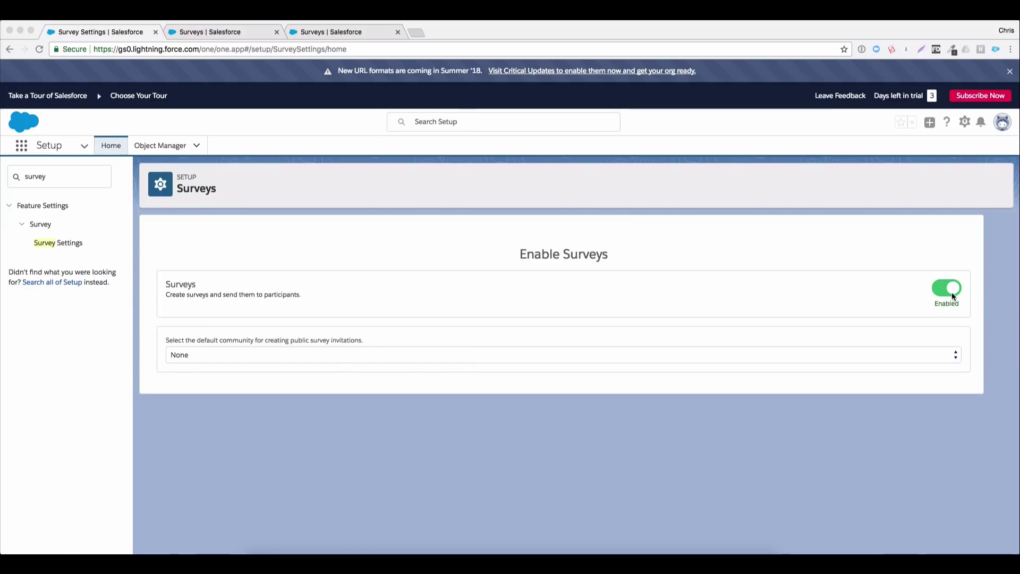
Switch to the 'Surveys | Salesforce' browser tab showing the Recently Viewed surveys list
left_click(208, 33)
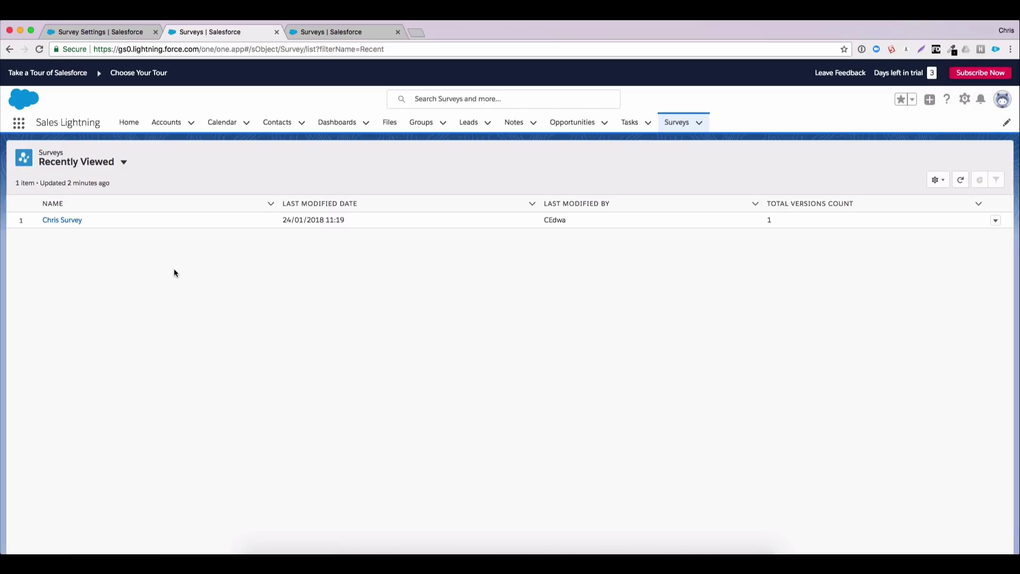
Open the Chris Survey record and launch its latest version in Survey Builder
left_click(75, 226)
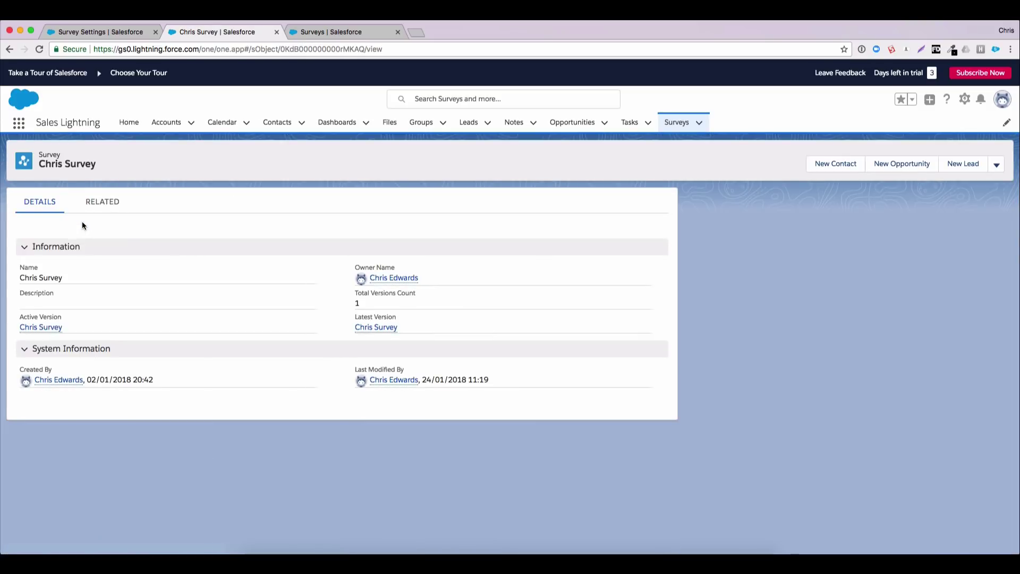
left_click(996, 165)
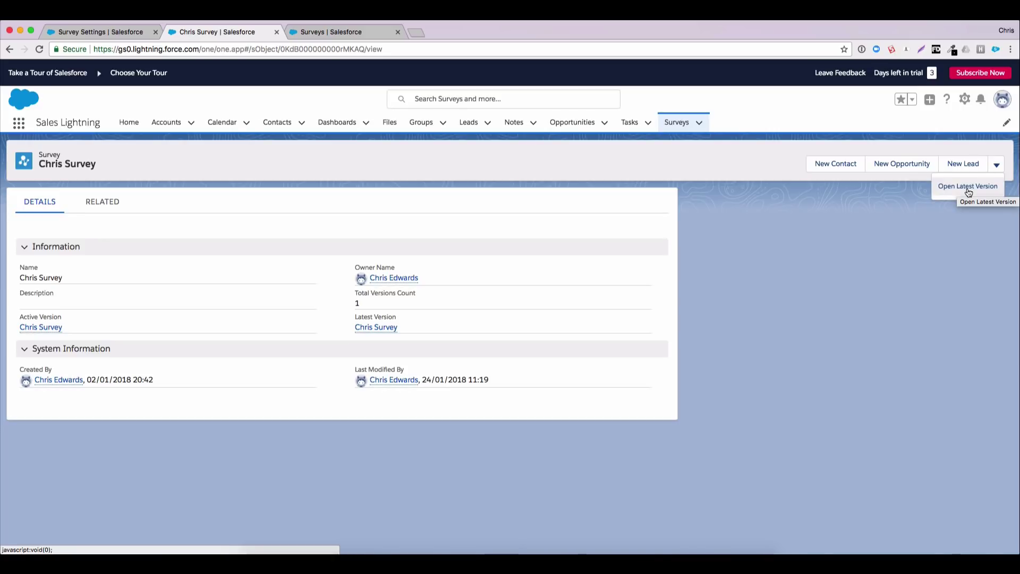
left_click(966, 188)
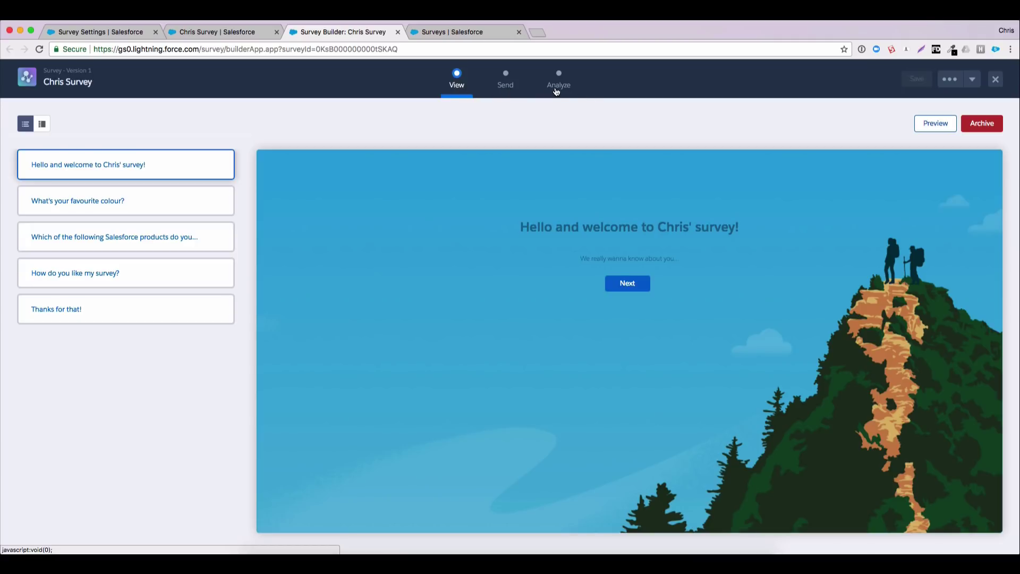
Choose Edit for the active Chris Survey and accept the warning about changing it
left_click(973, 79)
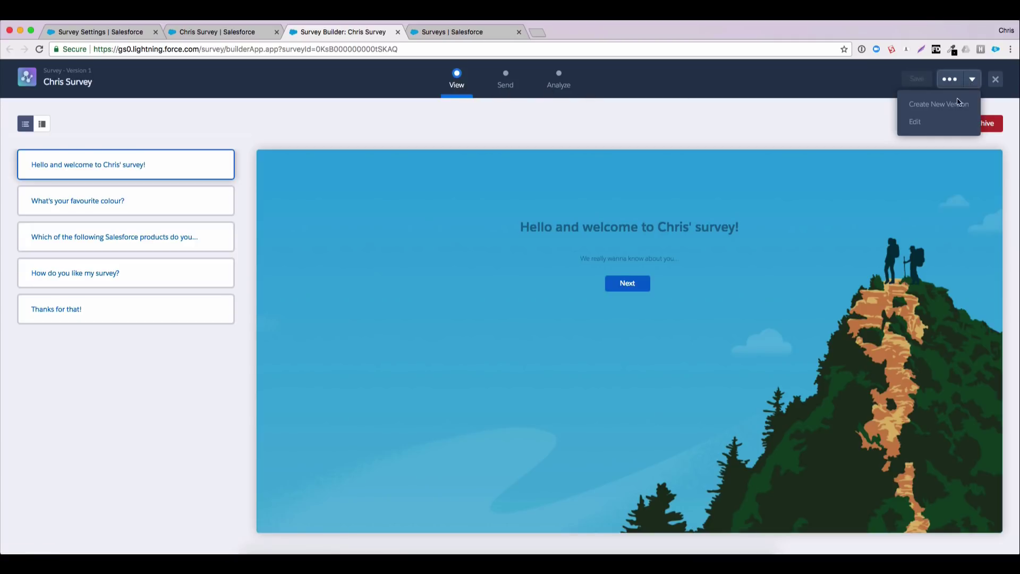
left_click(914, 124)
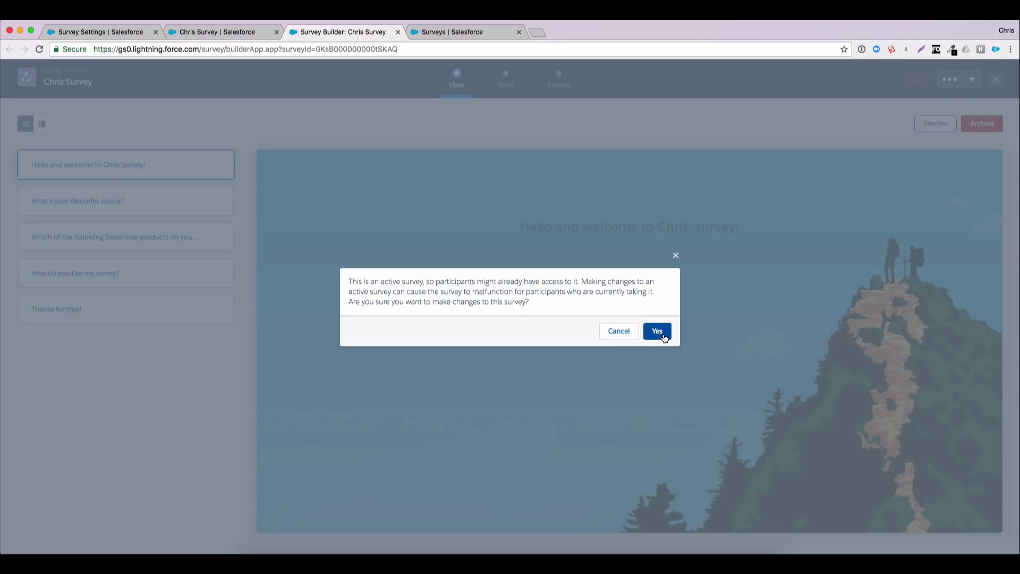
left_click(659, 332)
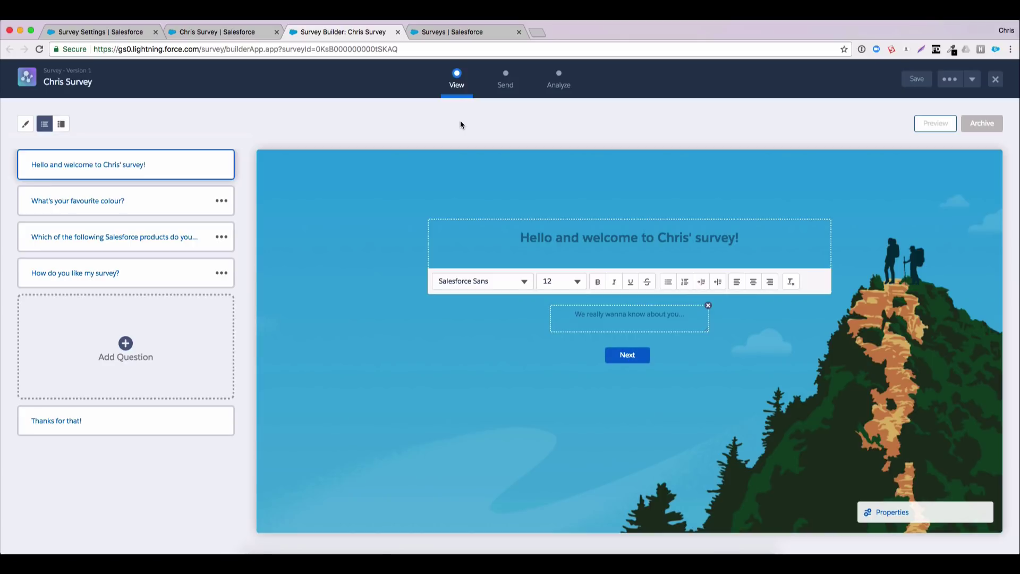
Review the style settings: background image opacity 1.0, blur 0, background colour #00aae6
left_click(29, 131)
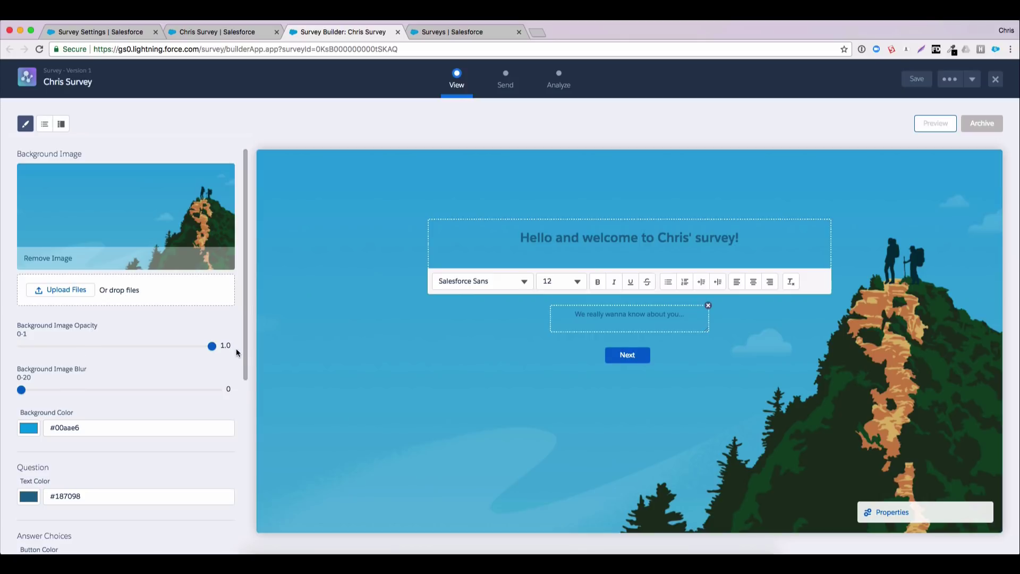
left_click_drag(245, 347, 250, 486)
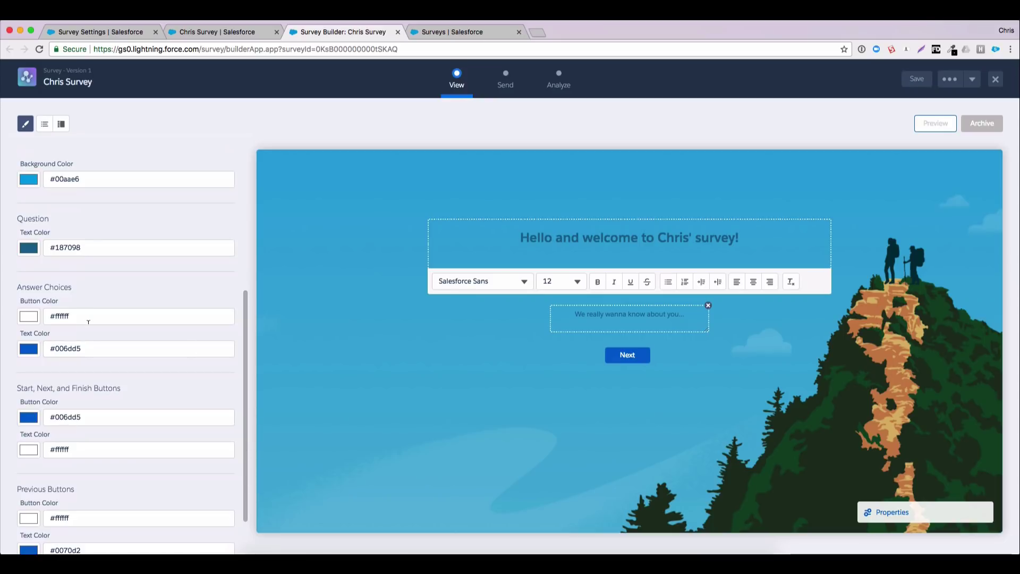
left_click_drag(245, 332, 256, 179)
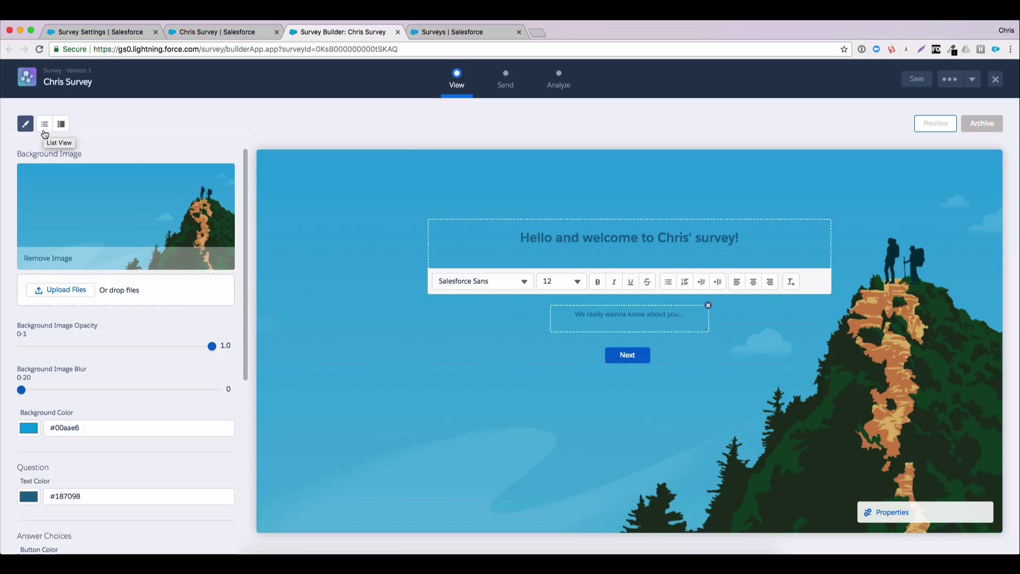
Show pages as thumbnails, toggle the welcome description off and on, then open the favourite-colour page
left_click(45, 132)
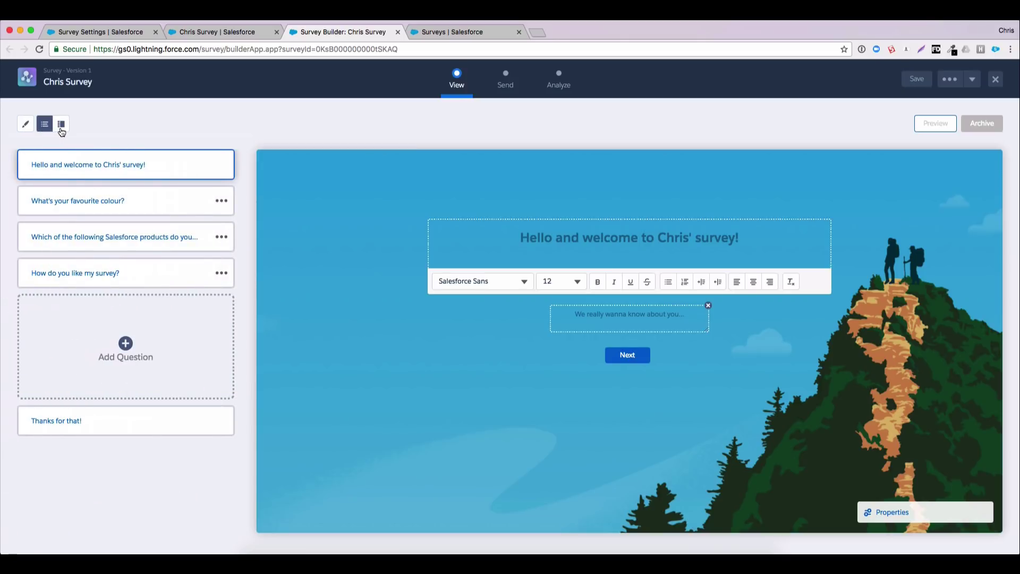
left_click(62, 131)
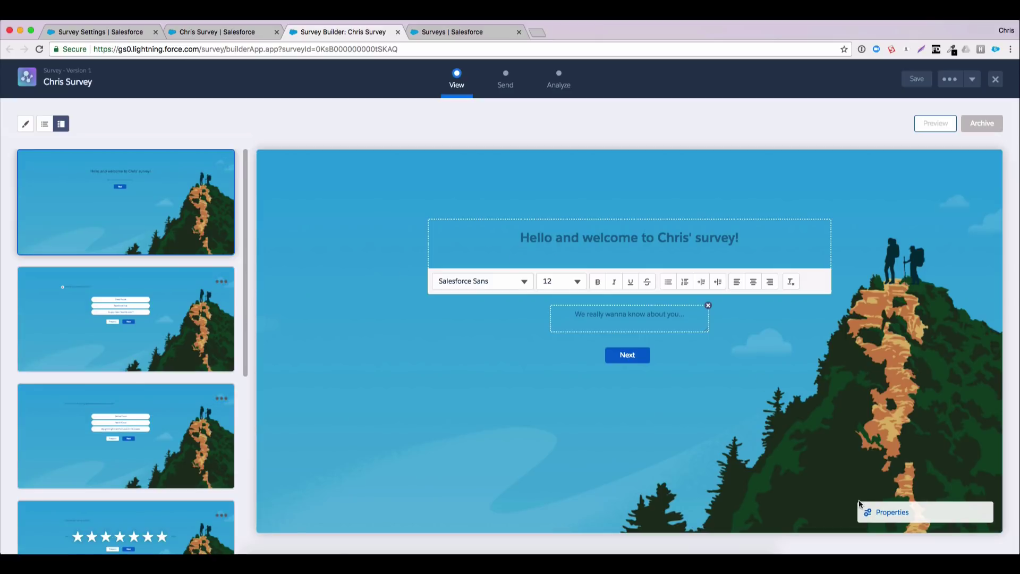
left_click(886, 512)
left_click(869, 499)
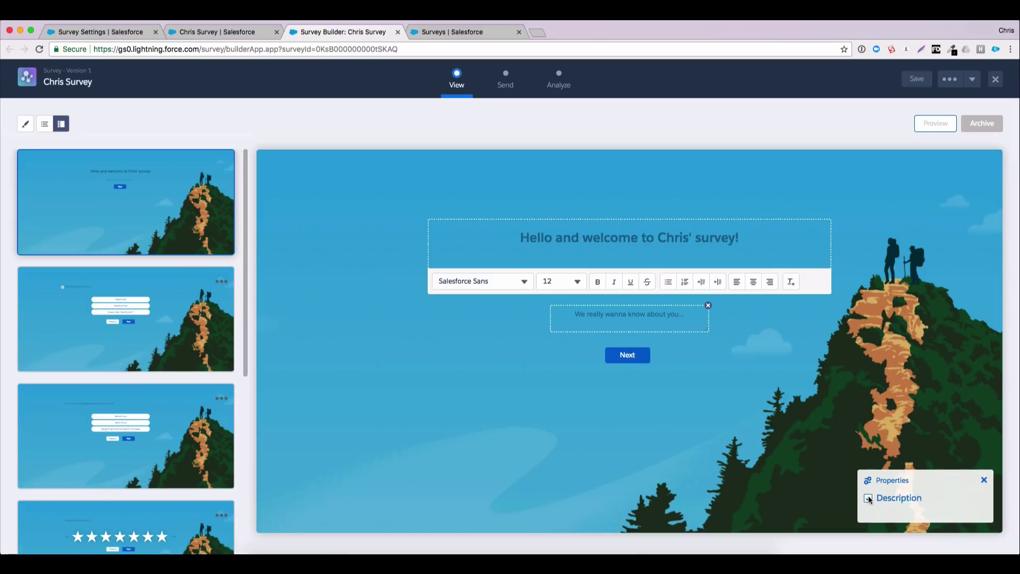
left_click(869, 499)
left_click(884, 481)
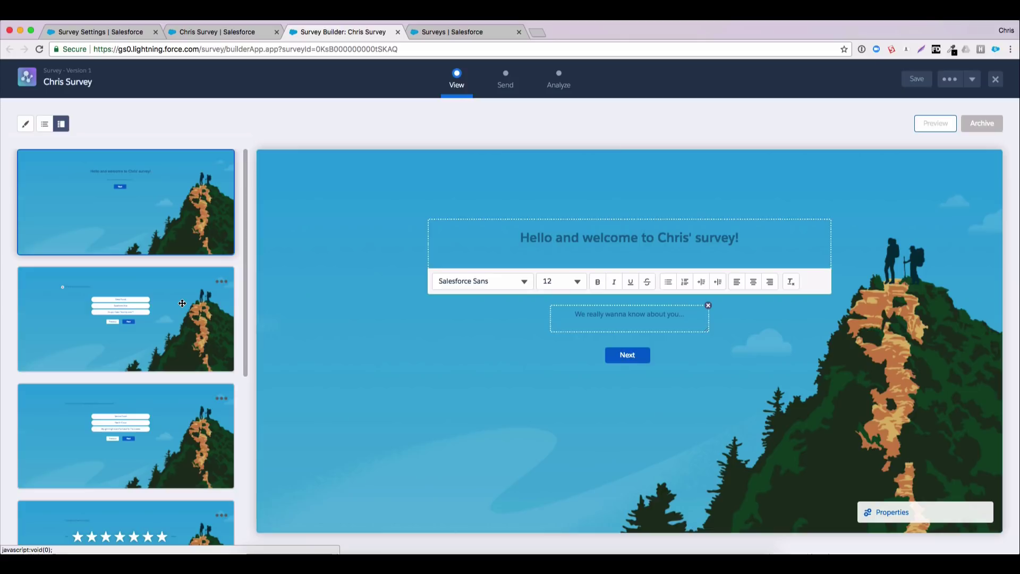
left_click(183, 304)
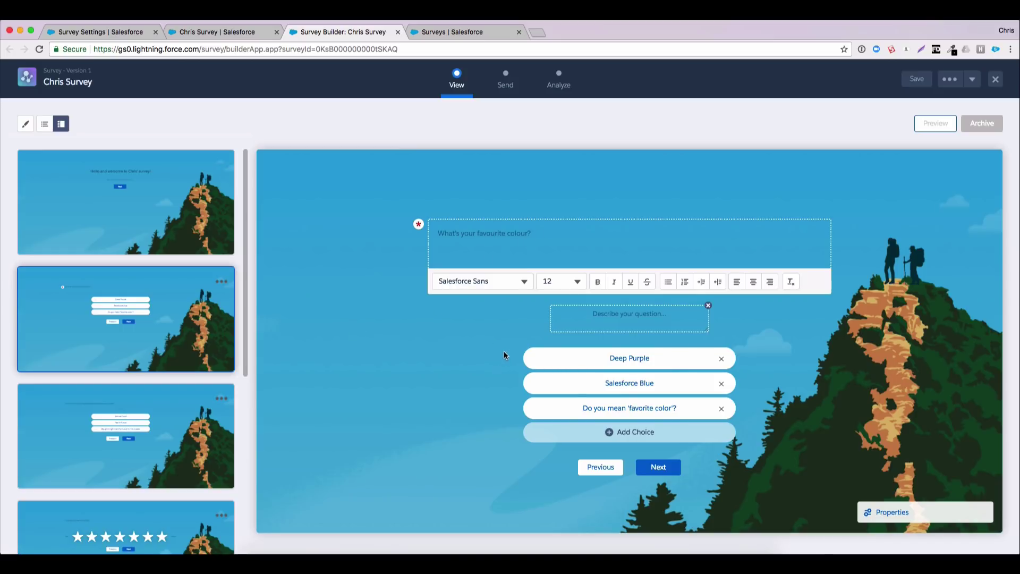
Toggle the colour question's Required setting off and back on
left_click(892, 514)
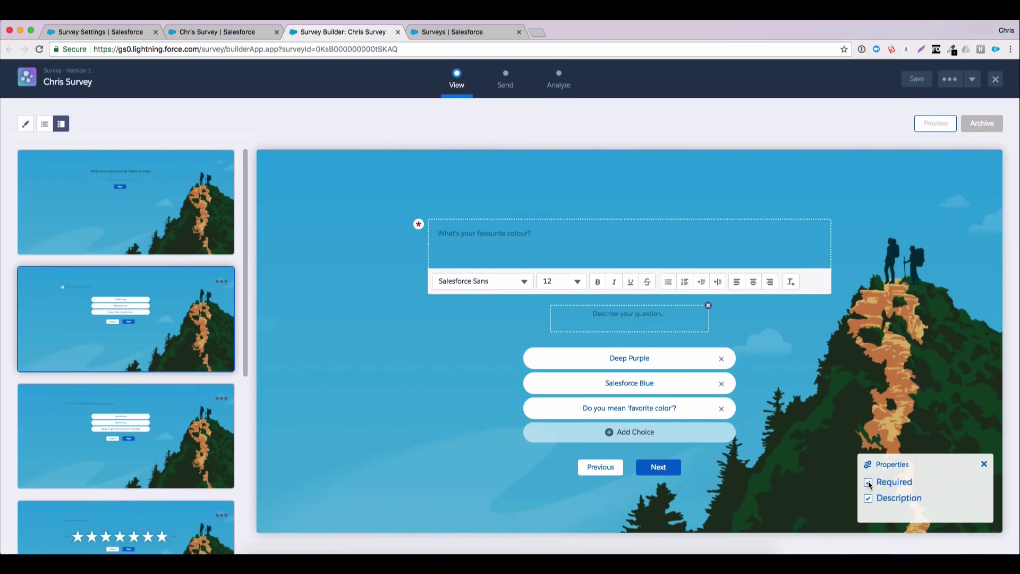
left_click(869, 483)
left_click(869, 483)
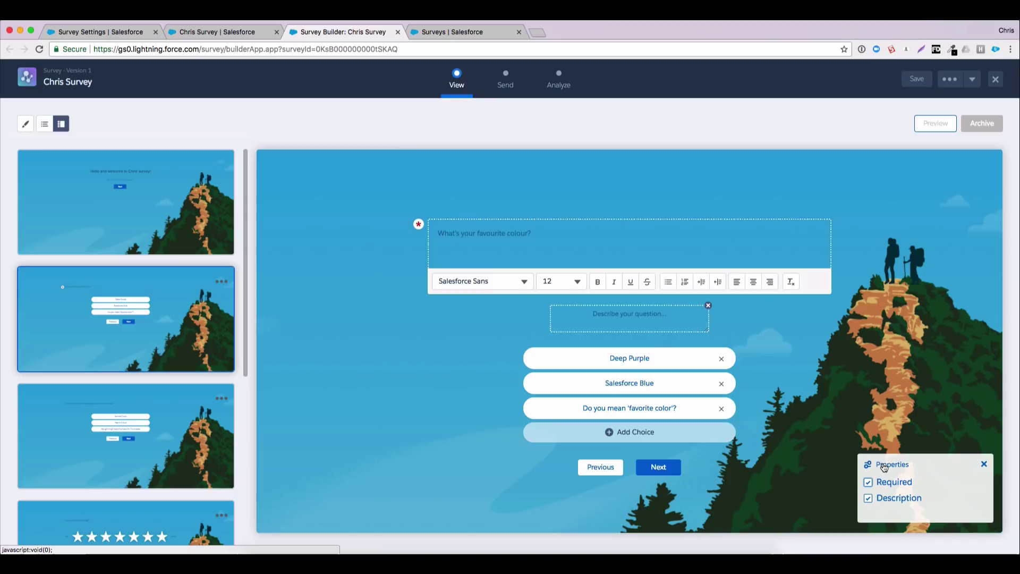
left_click(886, 465)
Browse the products and star-rating pages, then add a new question after the rating page
left_click(184, 425)
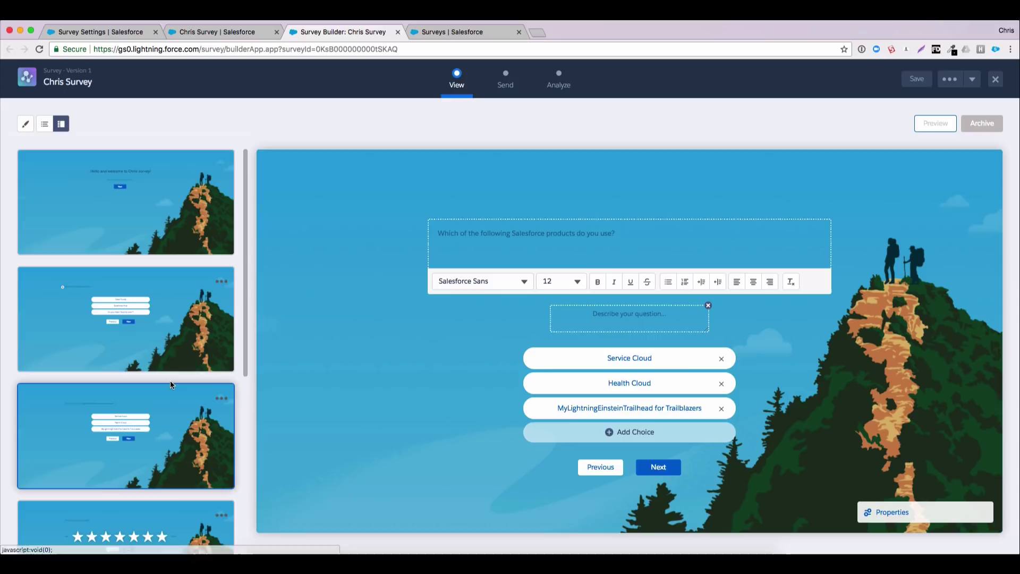
scroll(170, 380, "down", 5)
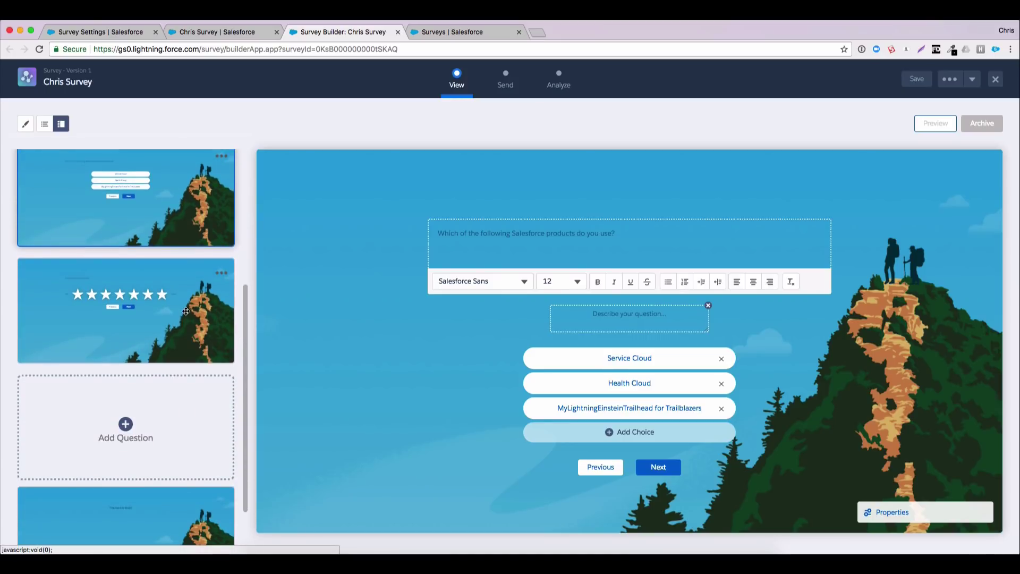
left_click(186, 311)
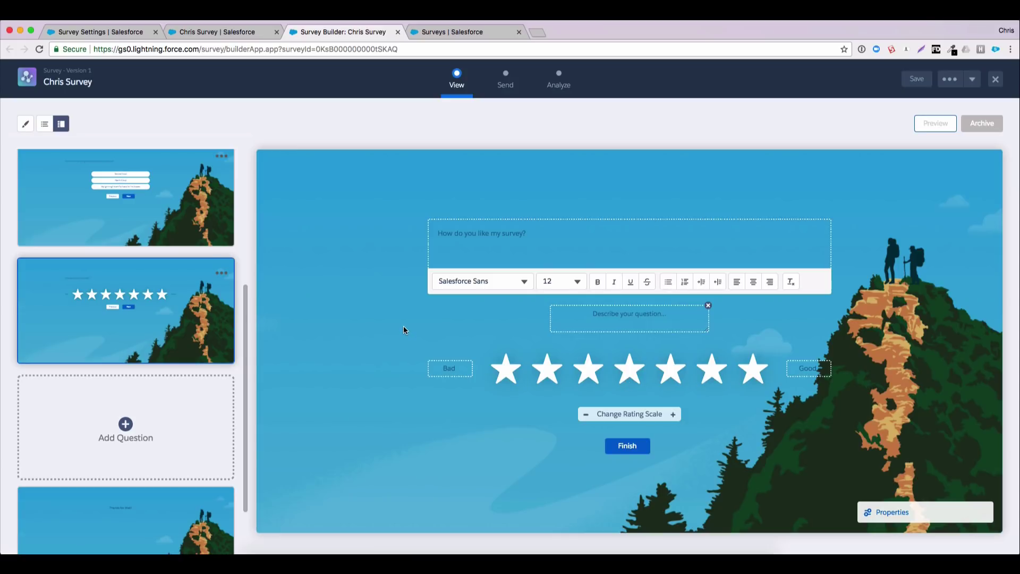
left_click(126, 425)
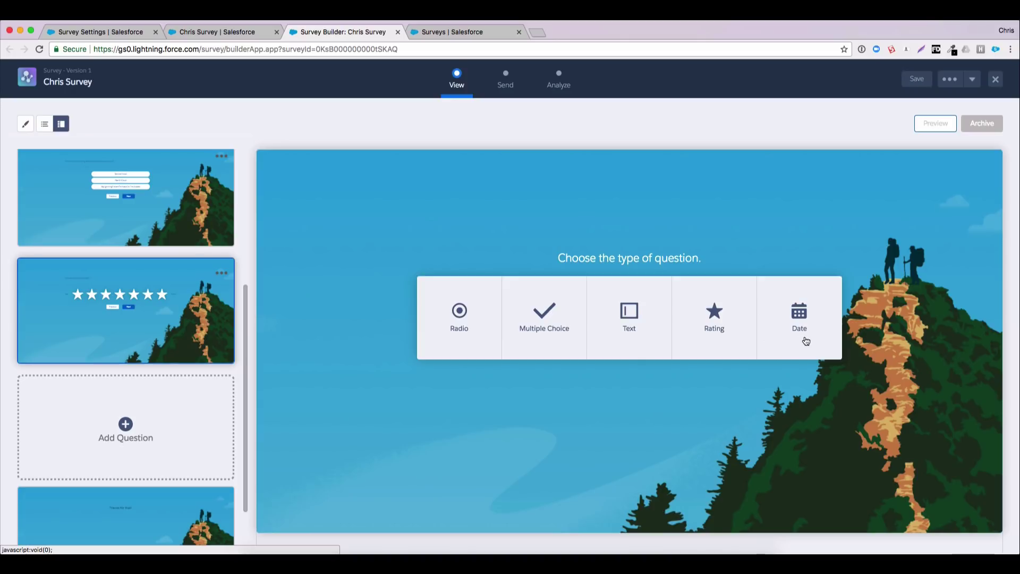
Review the closing 'Thanks for that!' slide, then go to the Send step
scroll(183, 400, "down", 3)
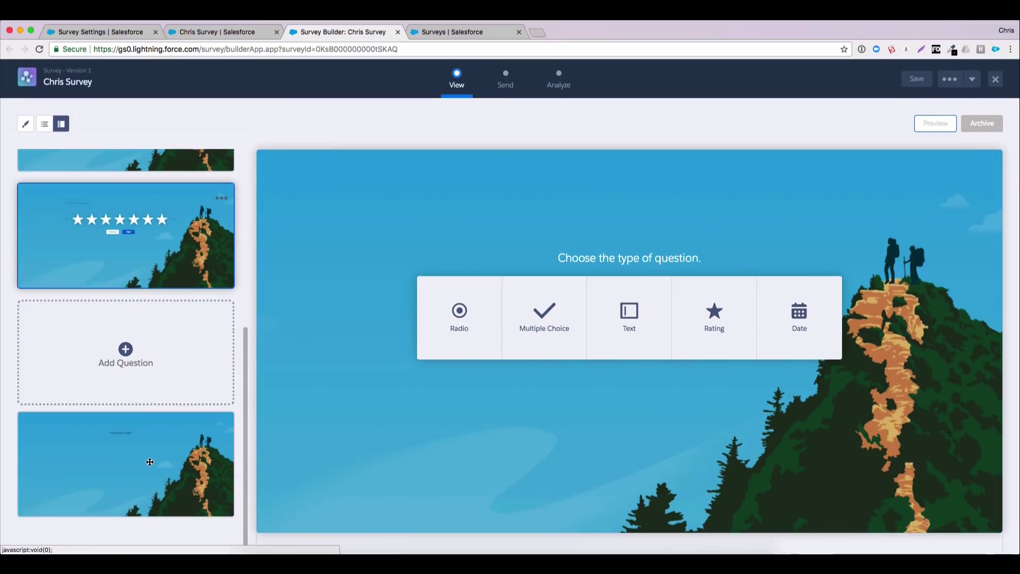
left_click(151, 441)
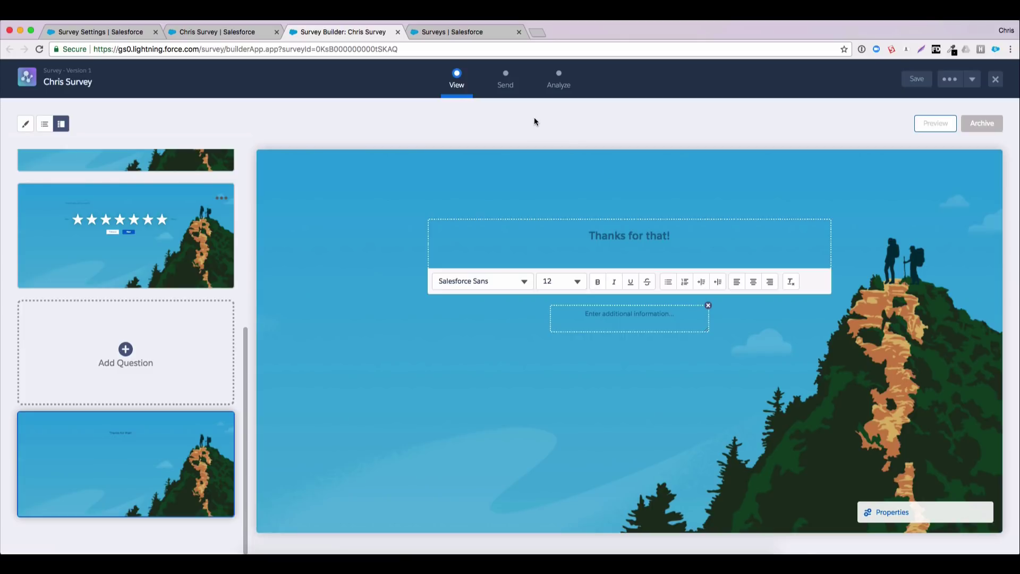
left_click(506, 89)
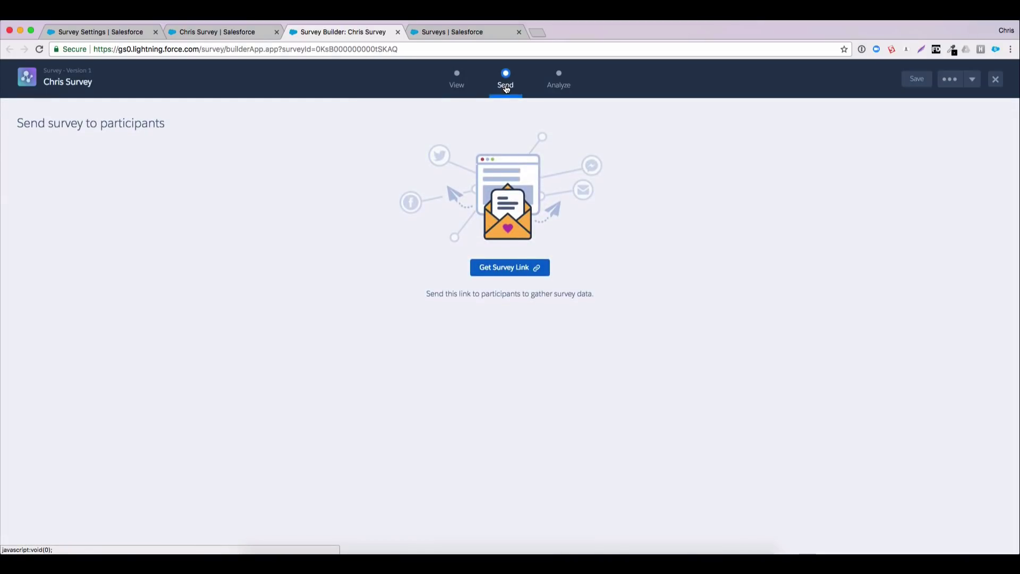
Generate the survey link, check the outside-participants option, and return to the company participants link
left_click(509, 273)
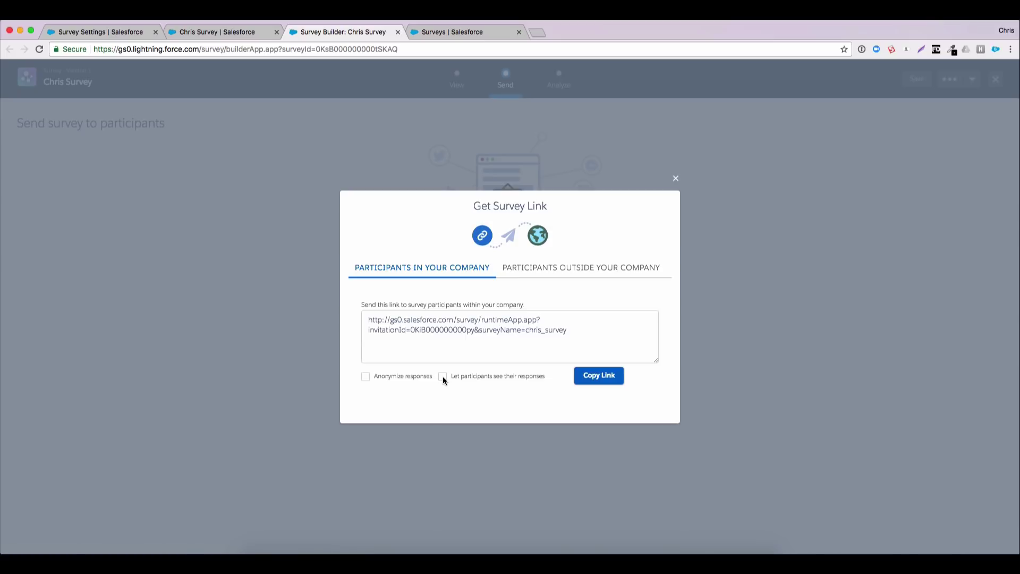
left_click(542, 271)
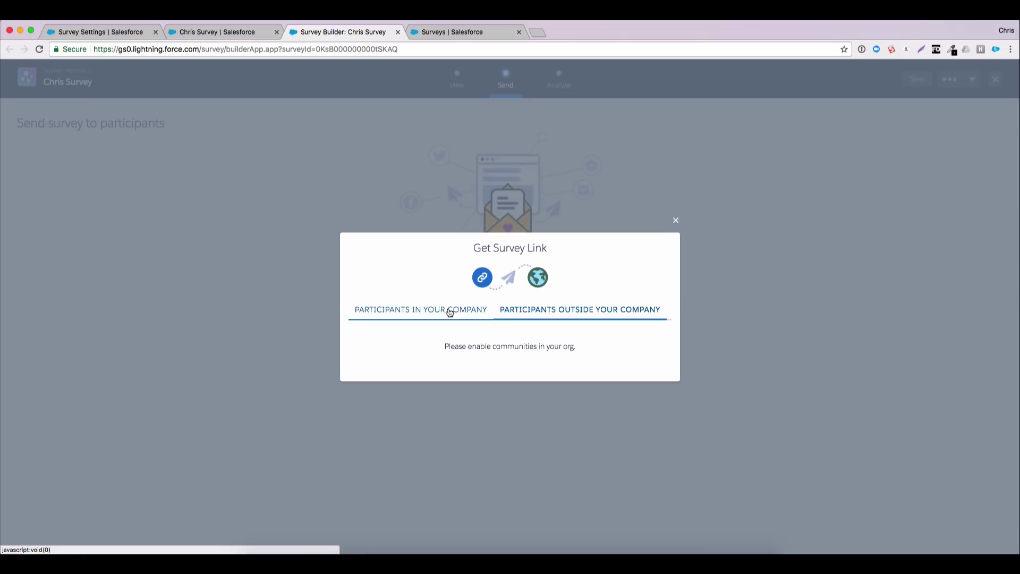
left_click(450, 313)
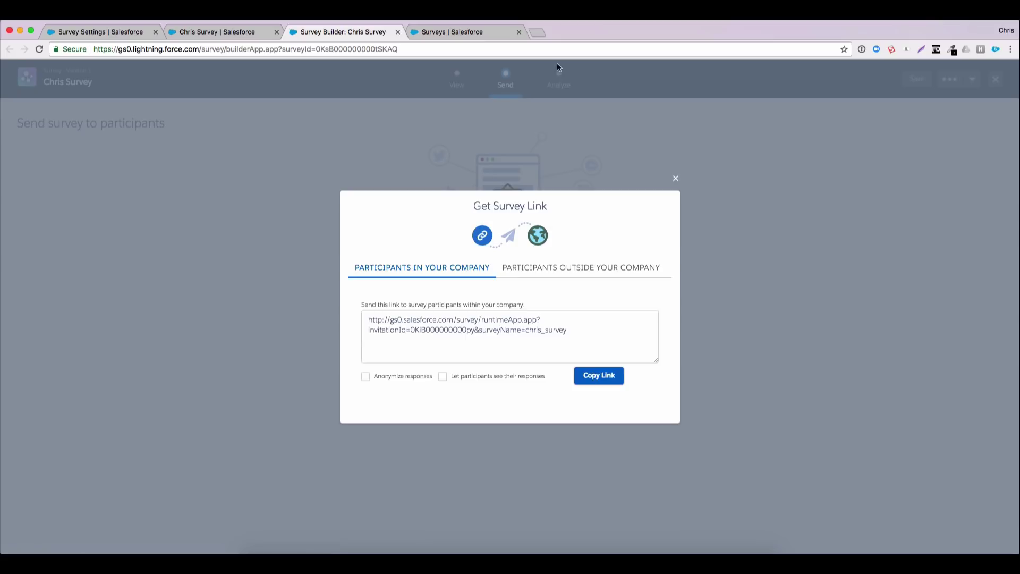
Load the copied survey link in a new browser tab and begin the survey
left_click(536, 33)
type("https://gs0.salesforce.com/survey/runtimeApp.app?invitationId=0KiB000000000py&surveyName=chris_survey")
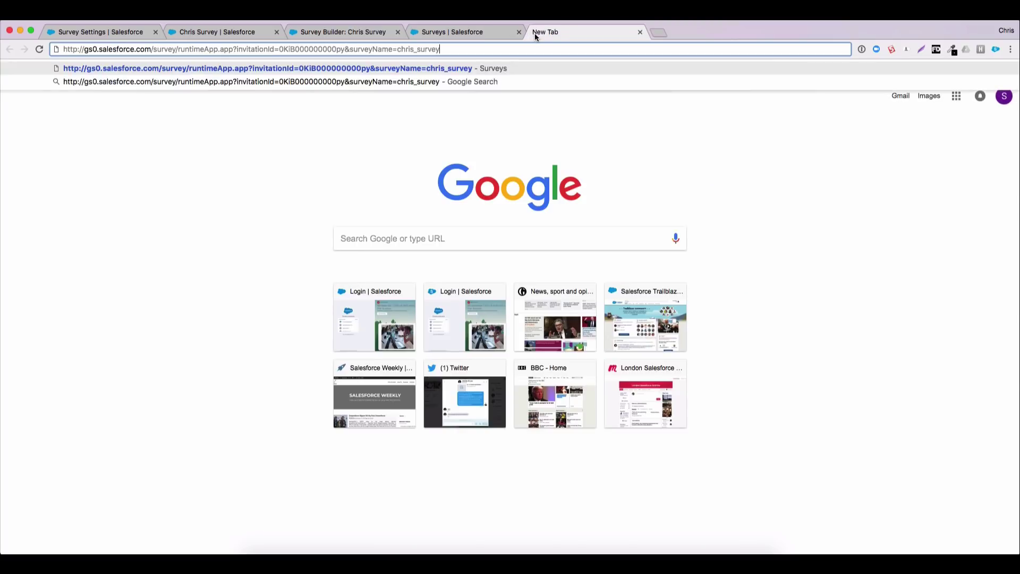
key("Return")
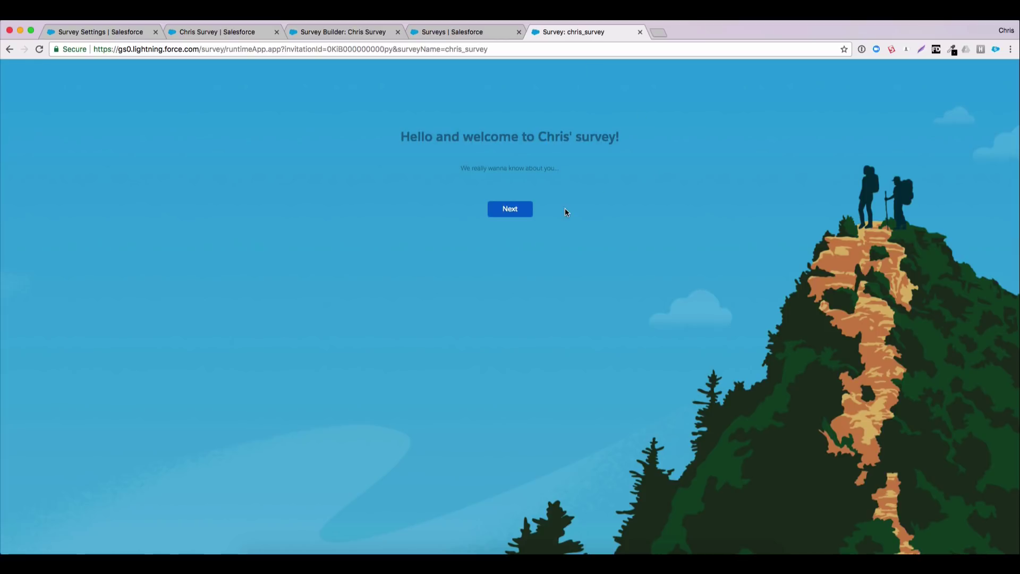
left_click(513, 211)
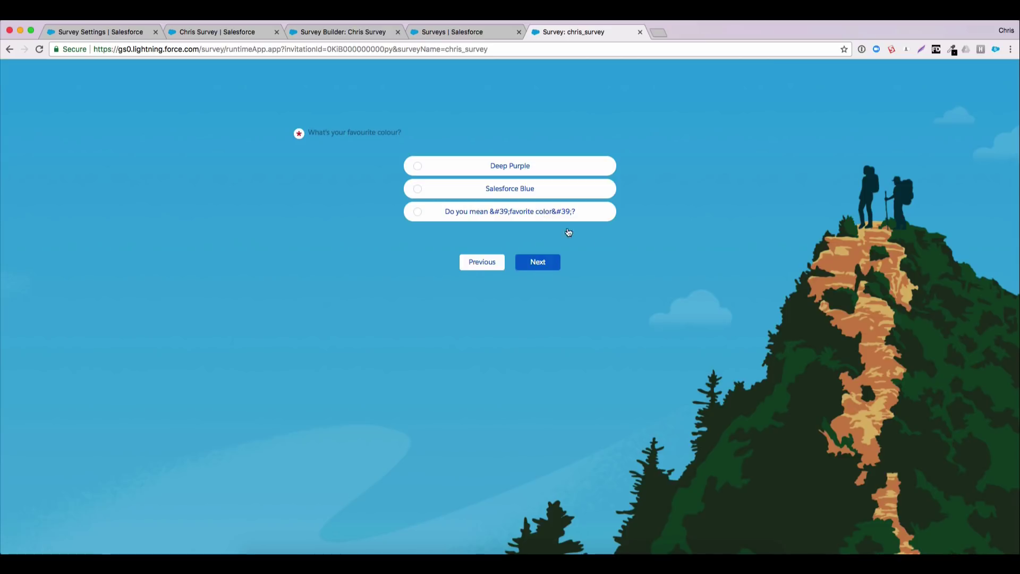
Answer Salesforce Blue, Service Cloud and Health Cloud, six stars, submit, and return to the builder
left_click(418, 191)
left_click(548, 266)
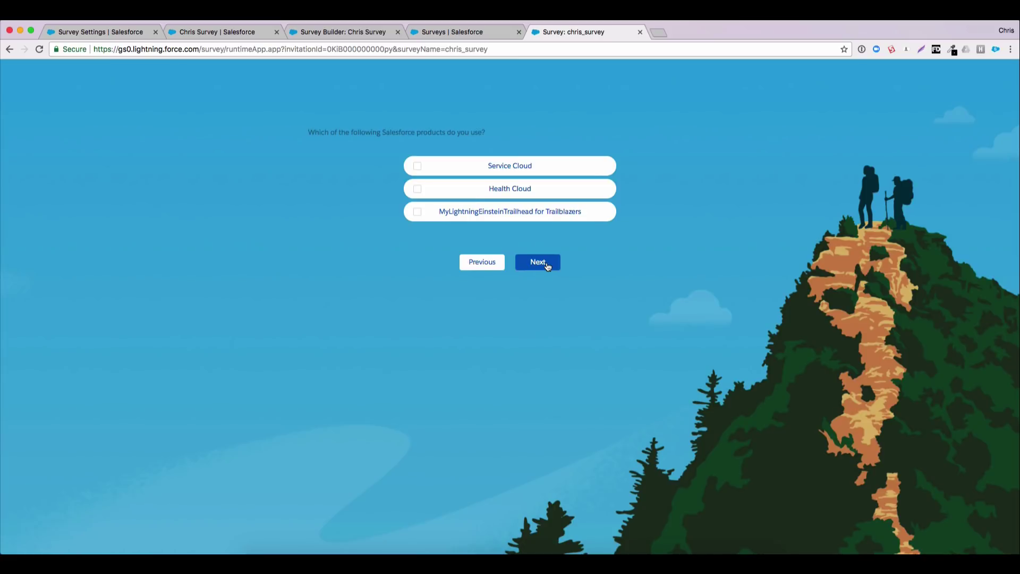
left_click(417, 166)
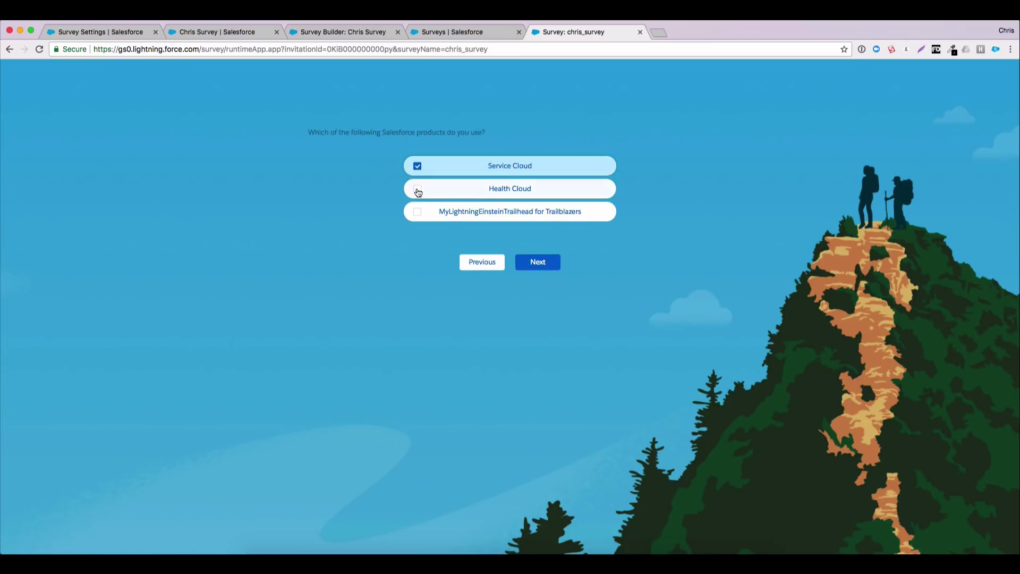
left_click(417, 189)
left_click(549, 263)
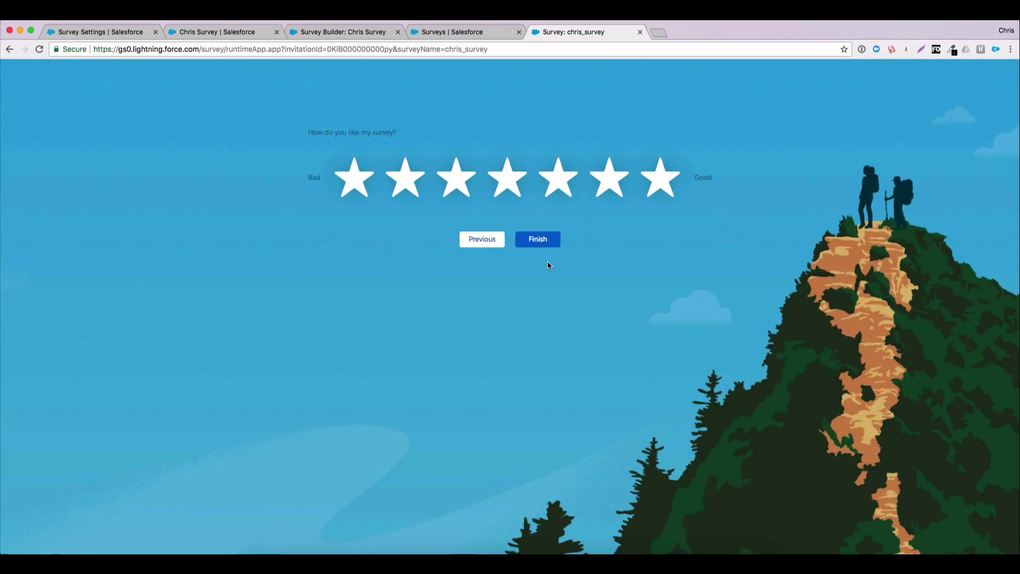
left_click(613, 188)
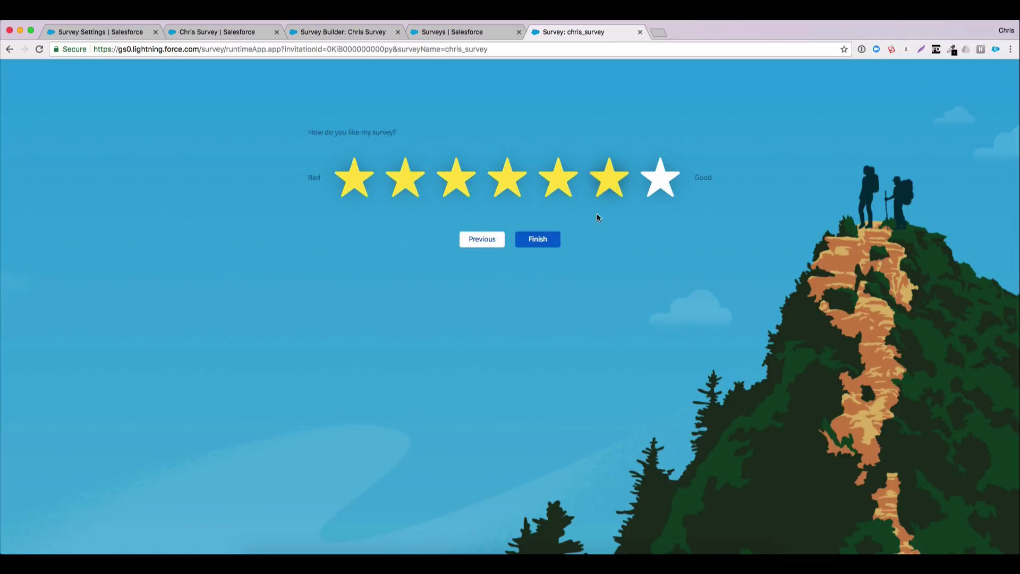
left_click(545, 241)
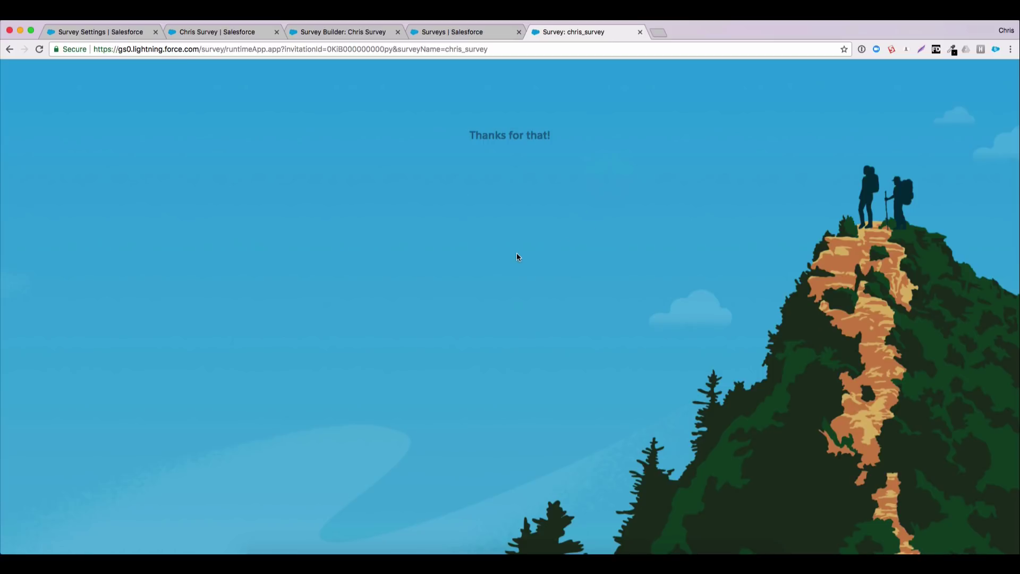
left_click(341, 31)
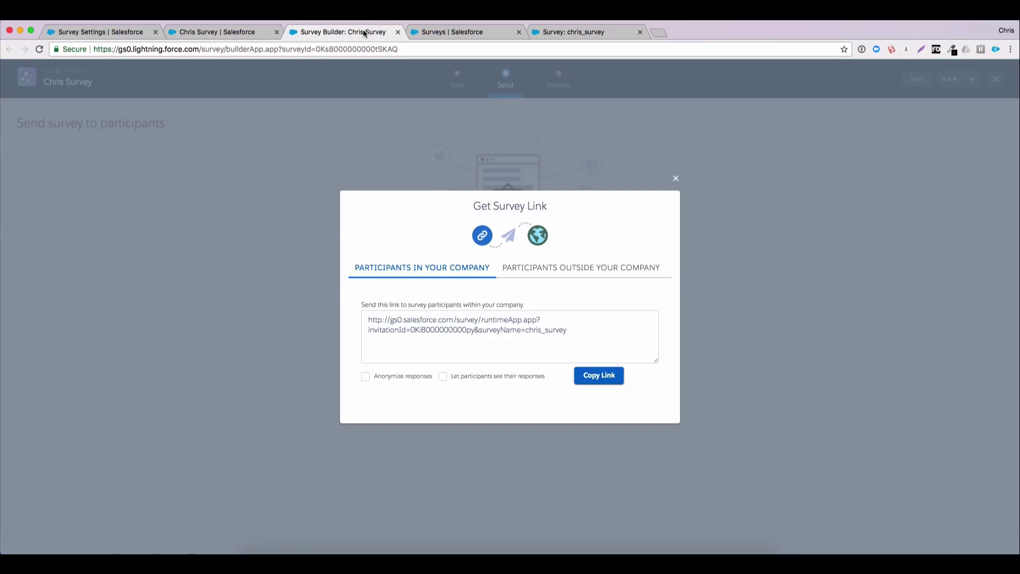
Close the survey link dialog and open the Analyze step for Chris Survey's results
left_click(676, 179)
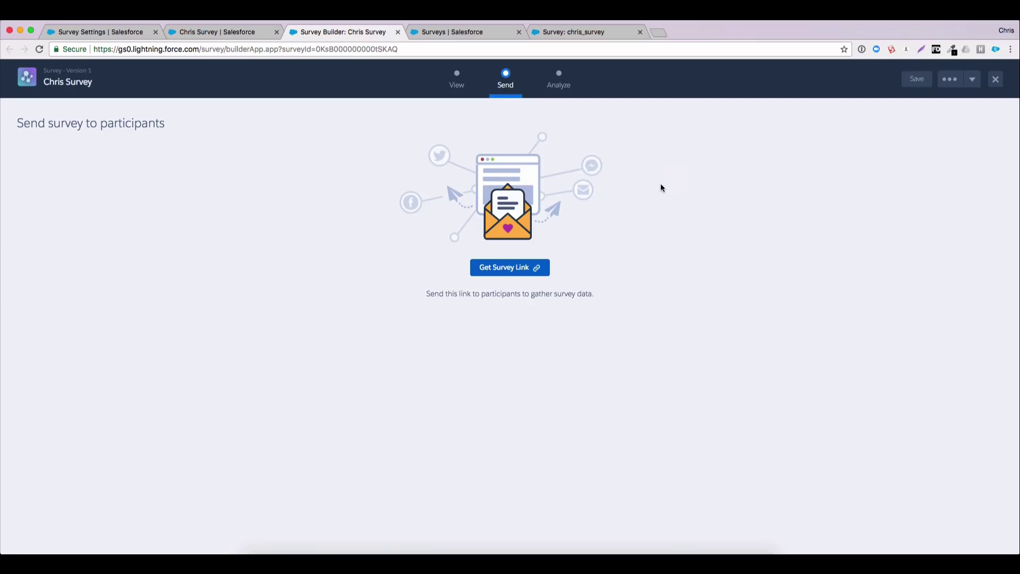
left_click(562, 90)
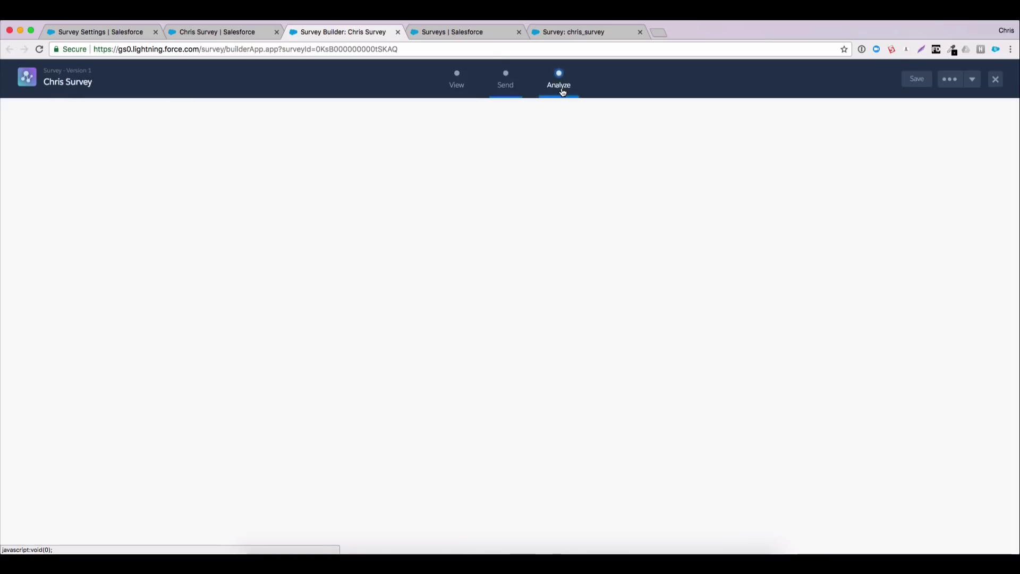